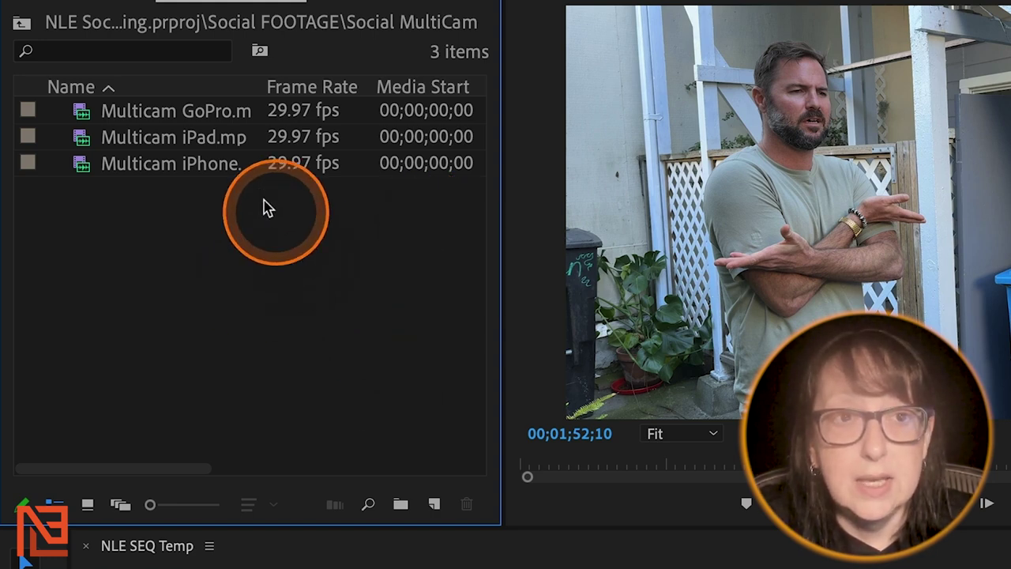
Create a sequence from the Multicam GoPro clip and delete it again.
left_click_drag(89, 118, 434, 507)
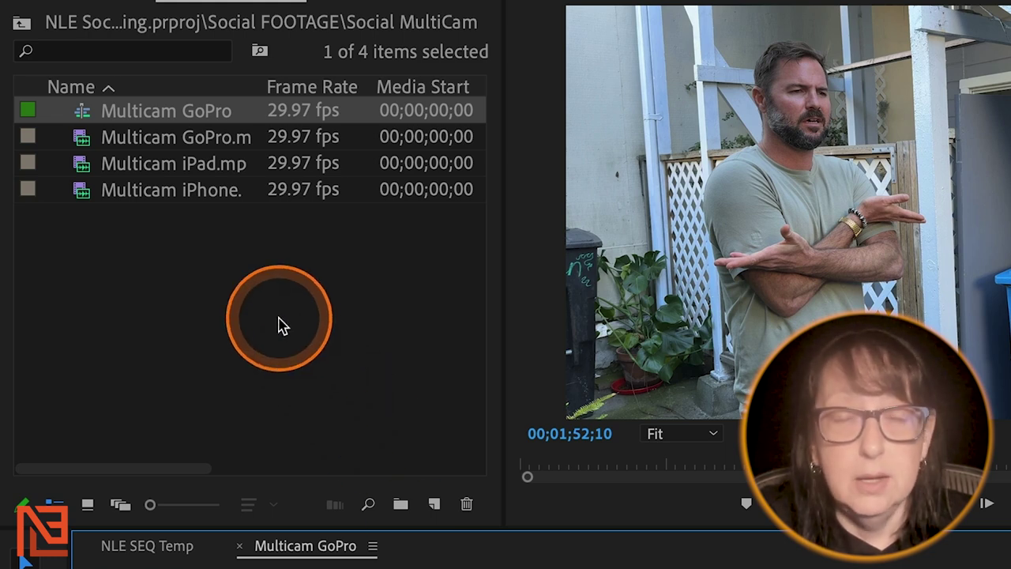
key("Delete")
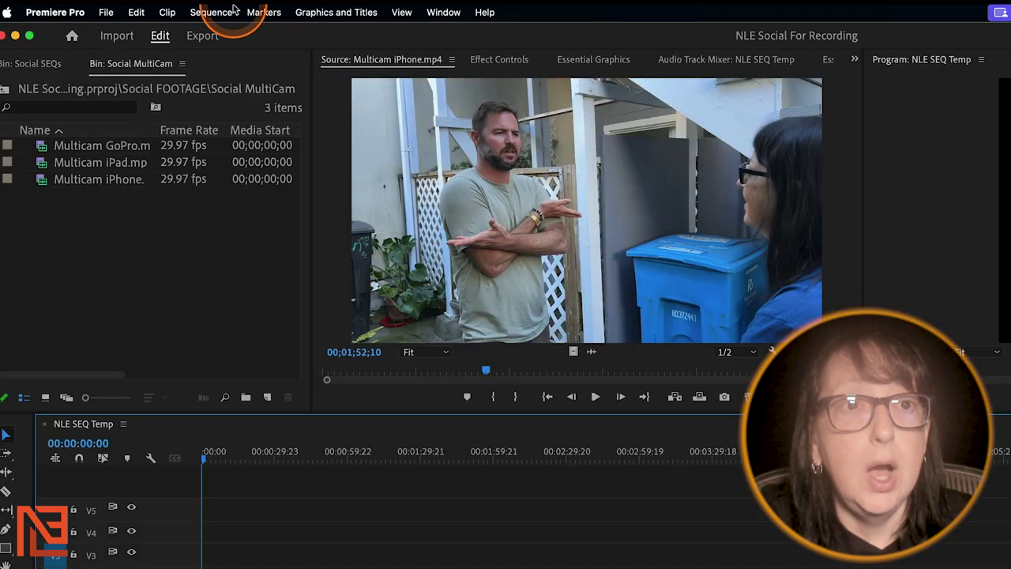
left_click(208, 12)
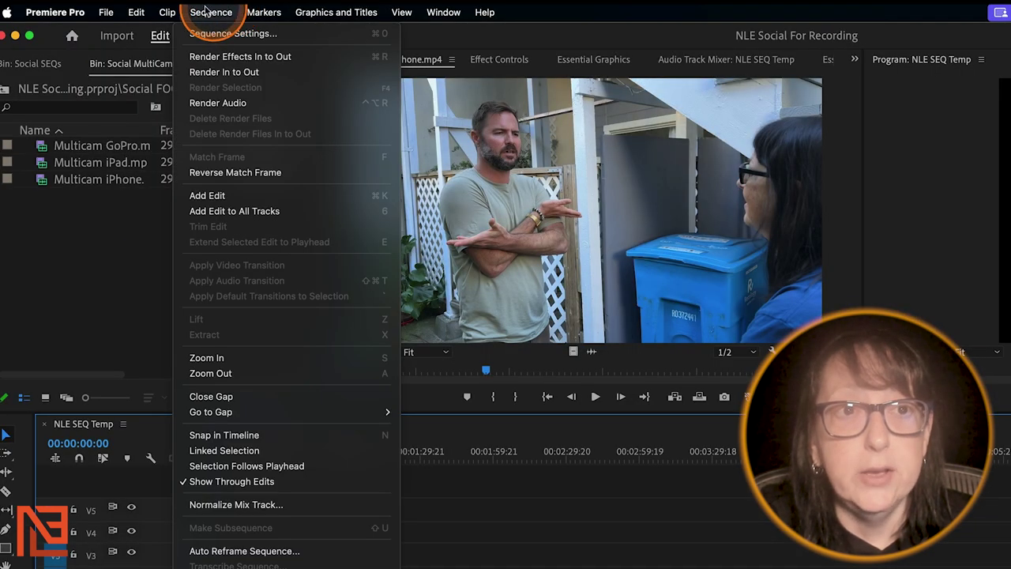
mouse_move(105, 12)
mouse_move(245, 31)
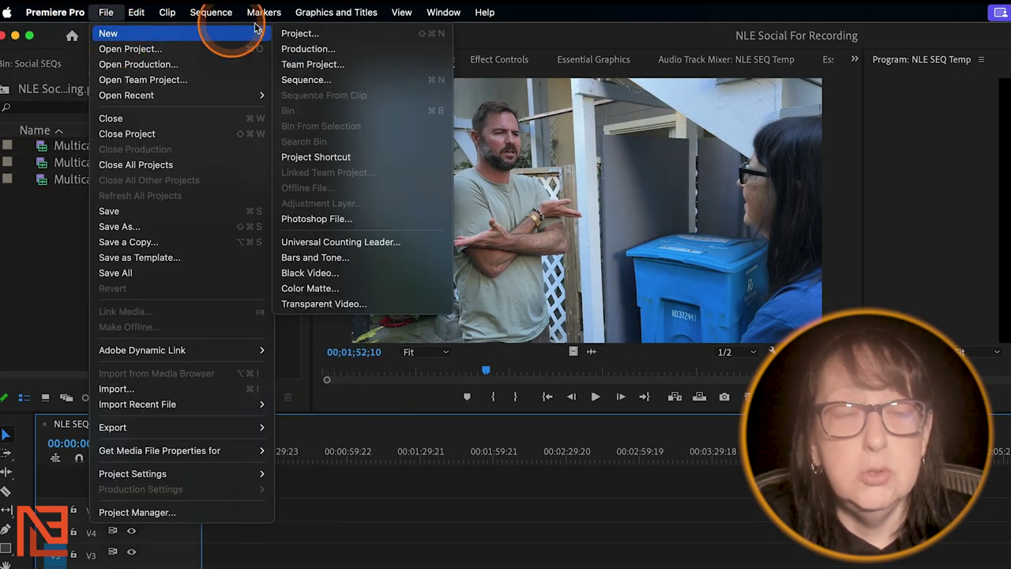
left_click(72, 234)
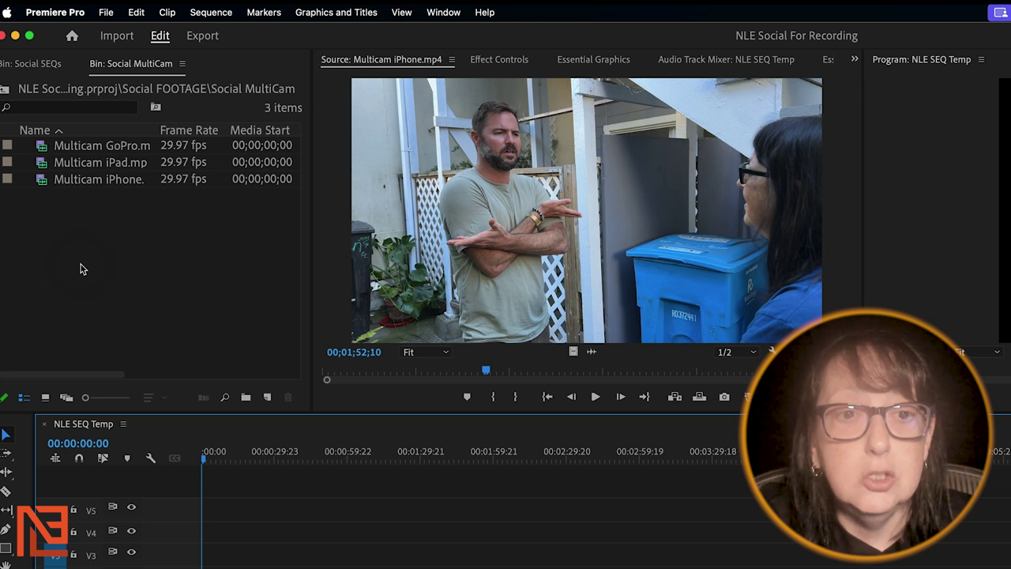
Create a sequence from the Multicam iPhone clip and undo its creation.
left_click(40, 178)
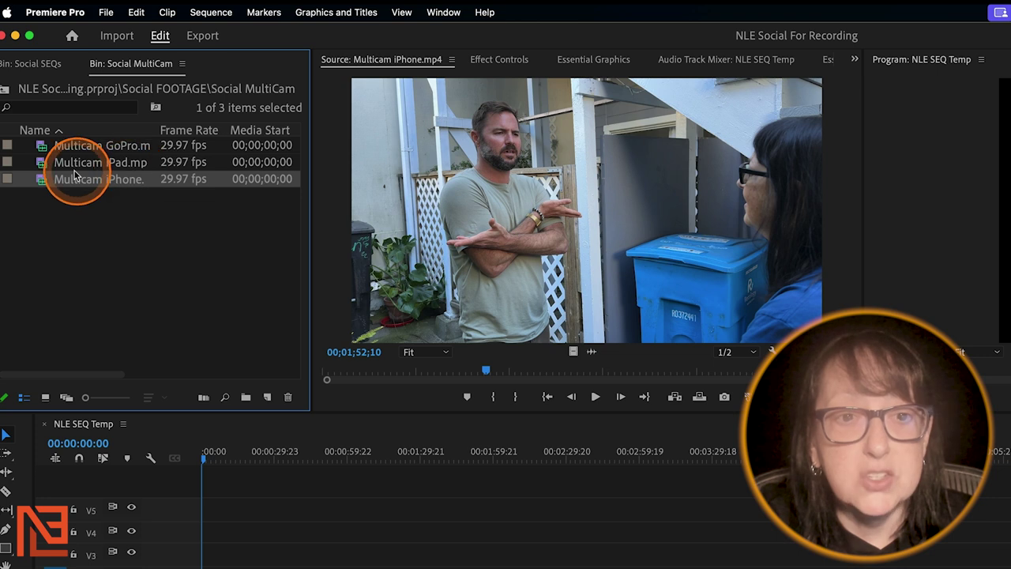
left_click_drag(265, 397, 265, 397)
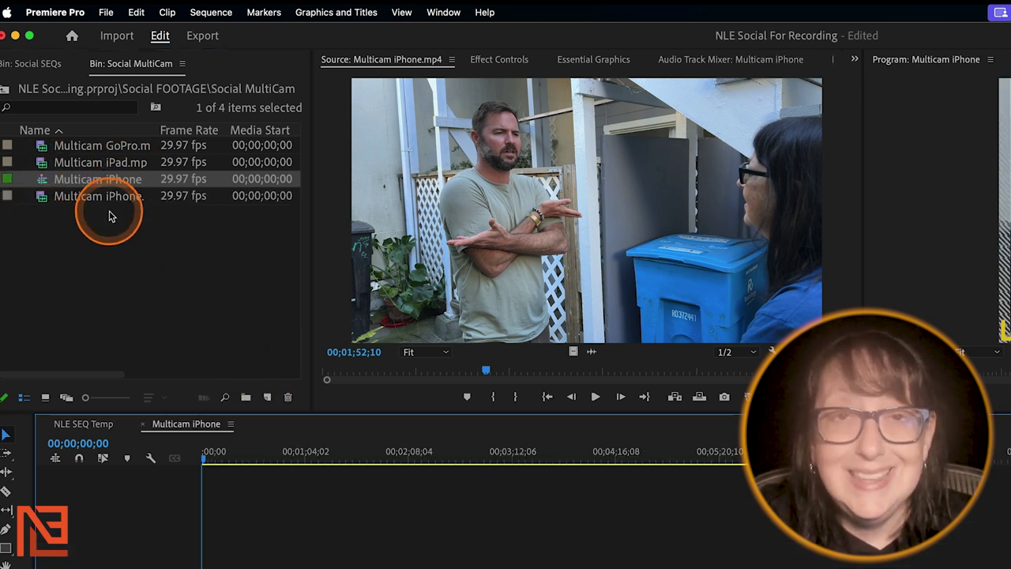
key("super+z")
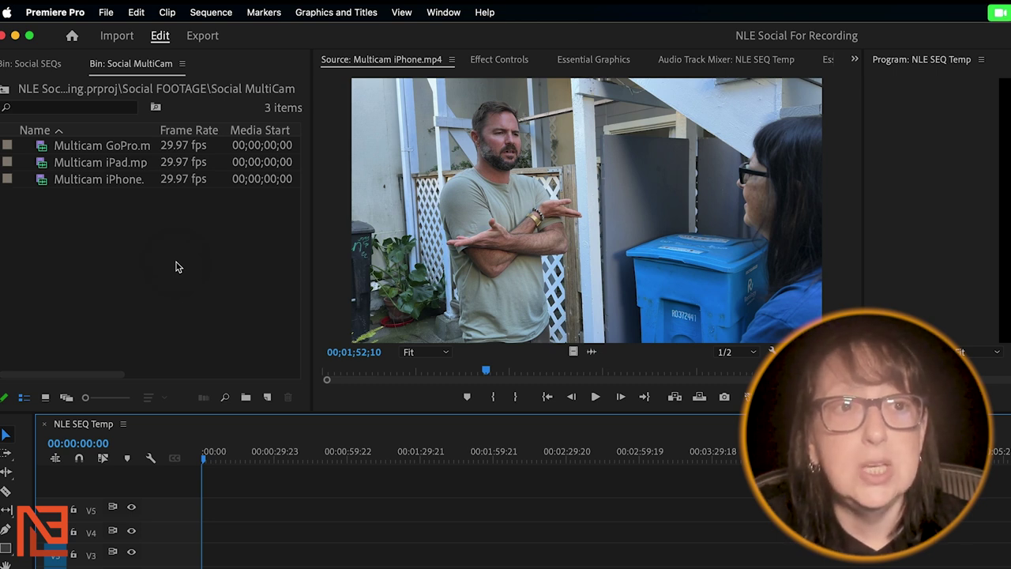
Duplicate the NLE SEQ Temp template sequence in the Social SEQs bin.
left_click(30, 64)
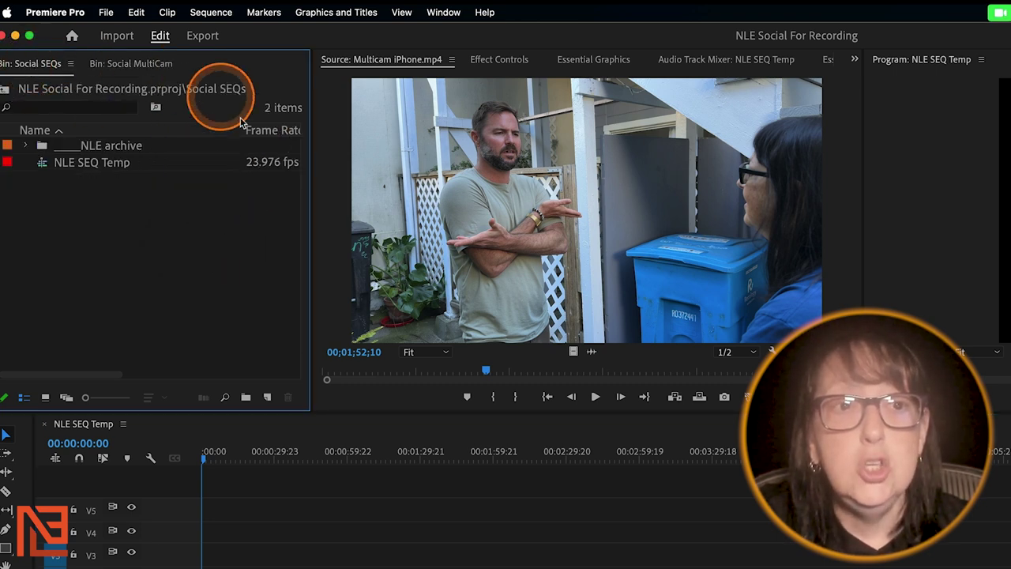
left_click(45, 167)
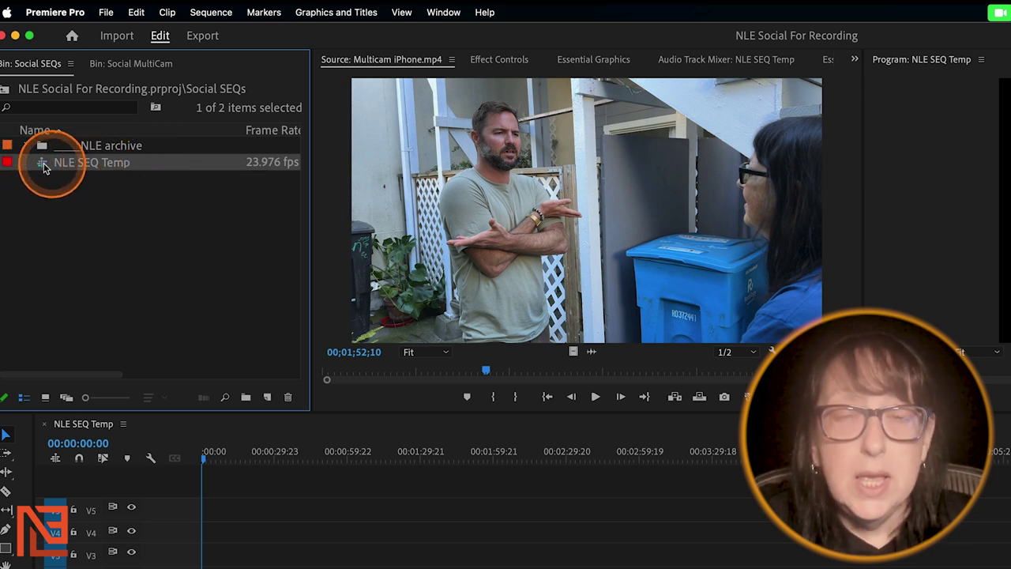
mouse_move(43, 164)
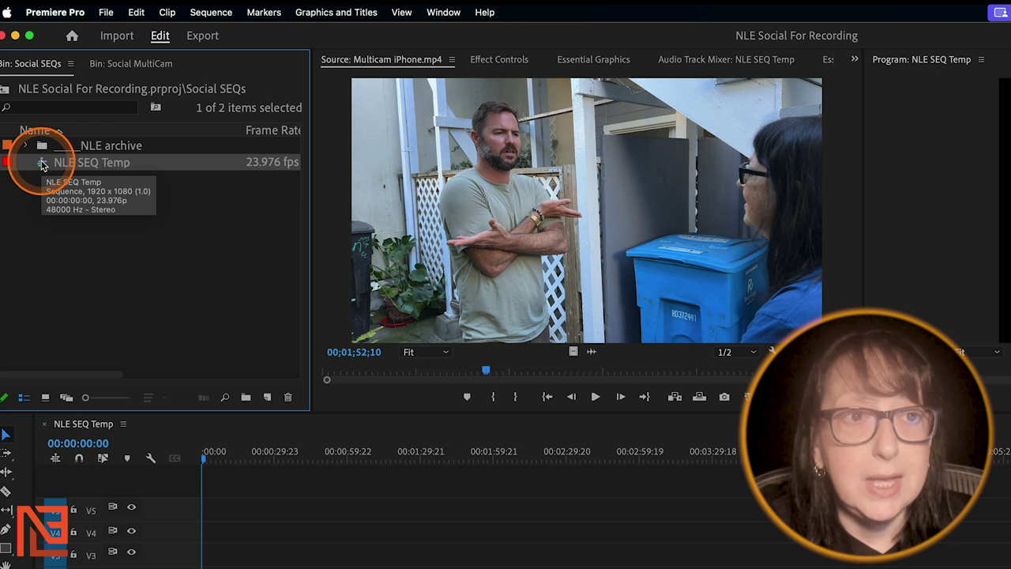
left_click(43, 165)
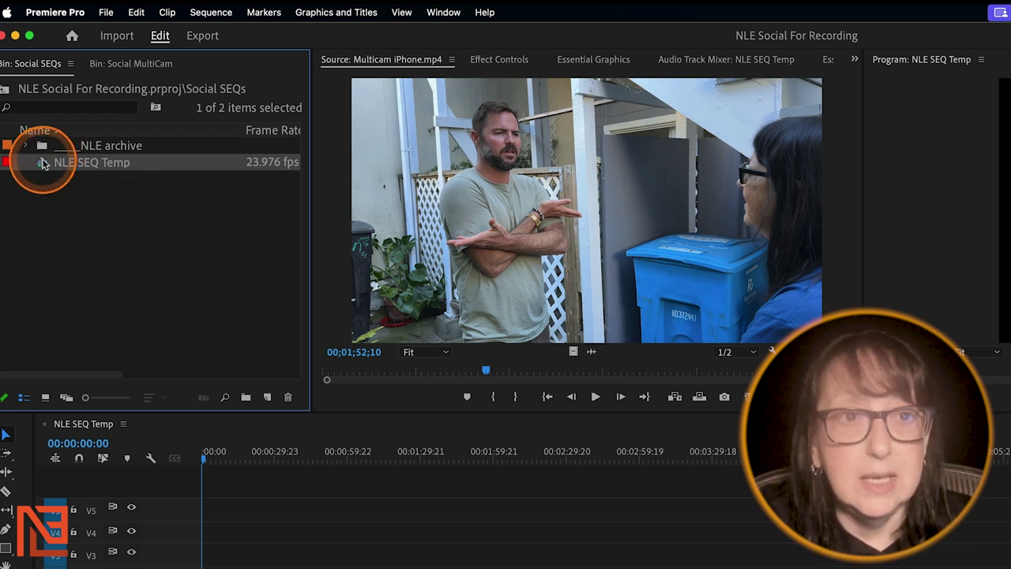
key("super+shift+slash")
Rename the duplicated sequence "Most Important Video Ever" and give it a green label.
left_click(131, 176)
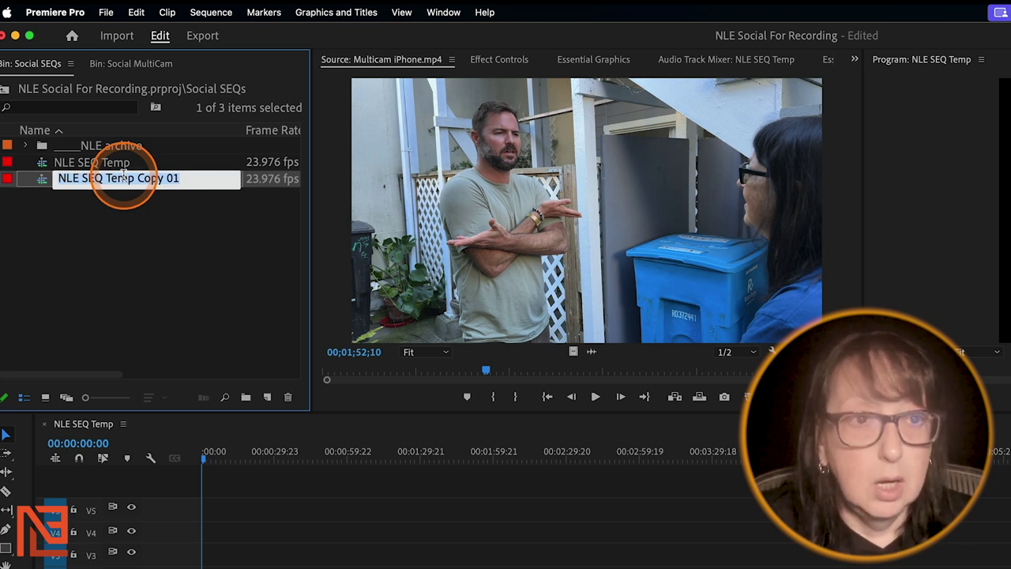
type("Most ")
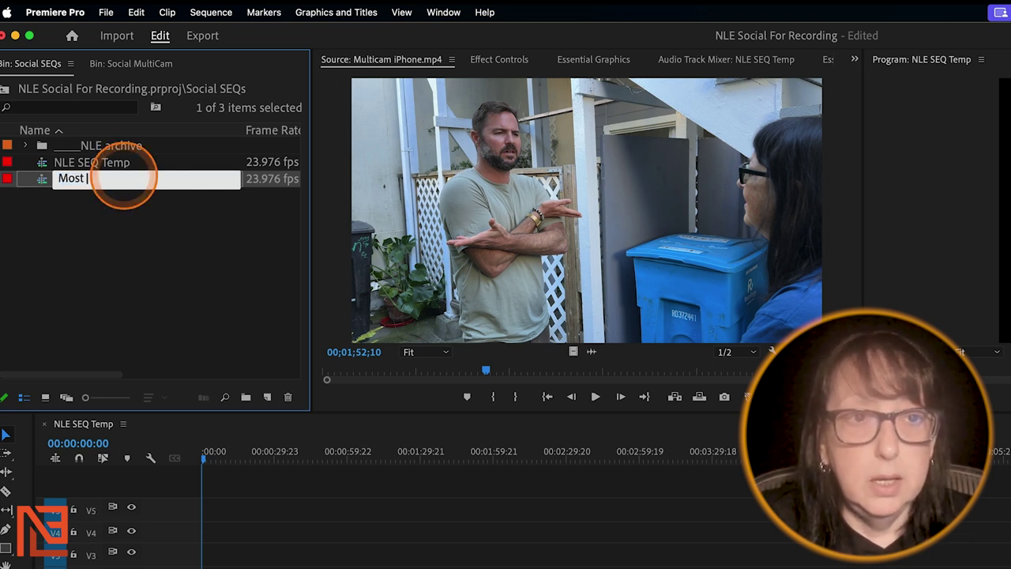
type("Impo")
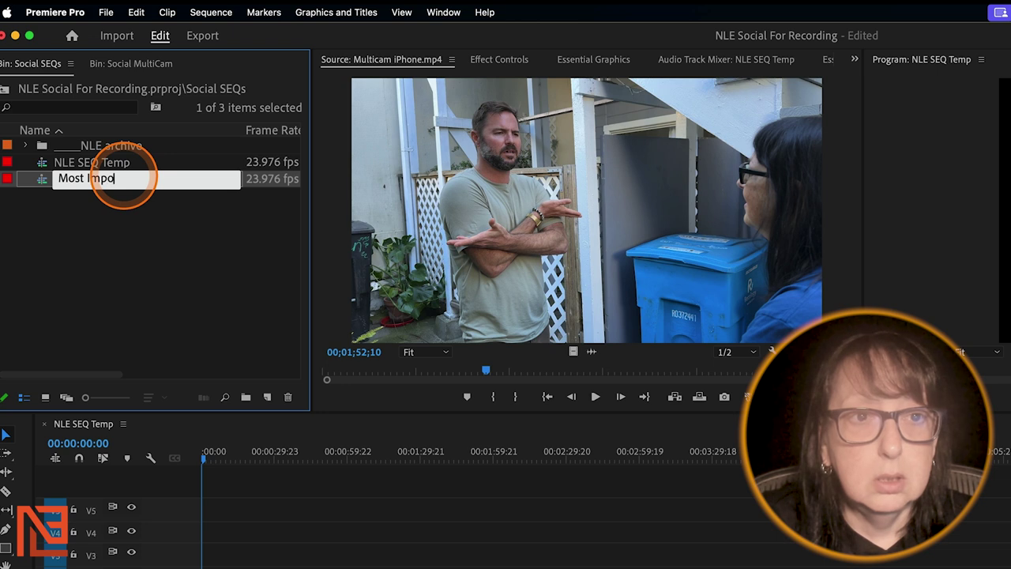
type("rtan")
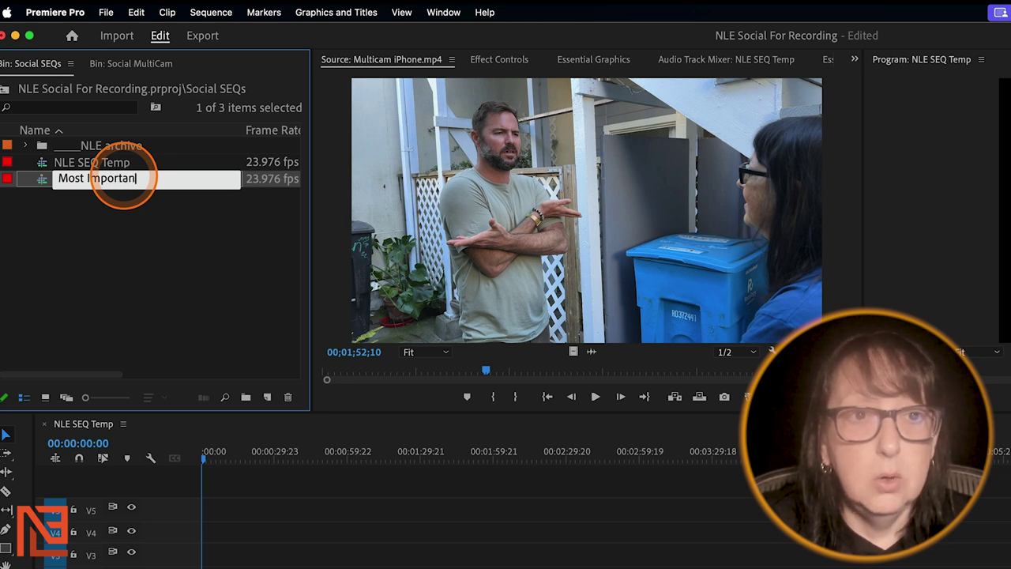
type("t Video Ever")
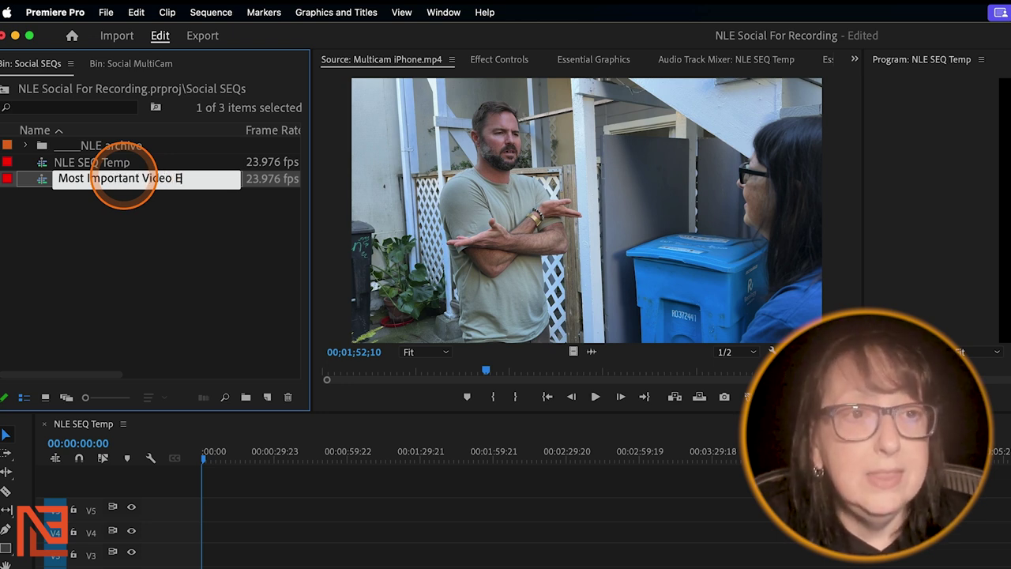
left_click(45, 181)
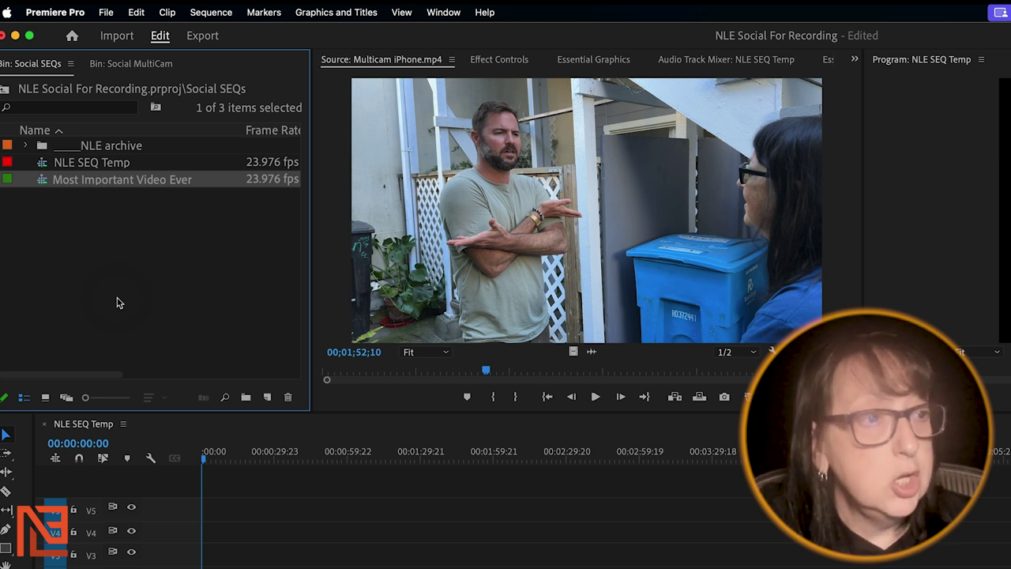
left_click_drag(120, 284, 154, 273)
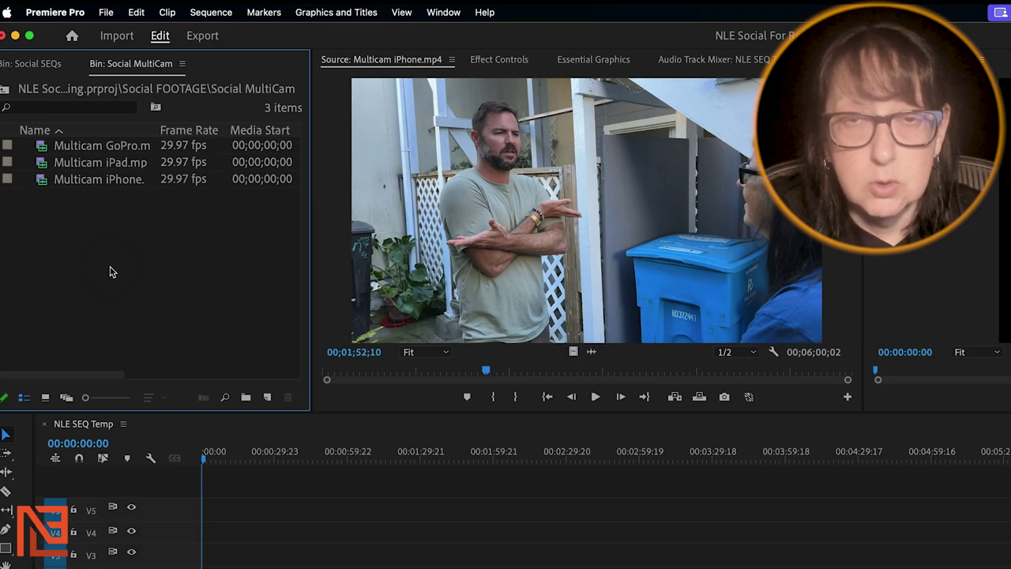
left_click(111, 221)
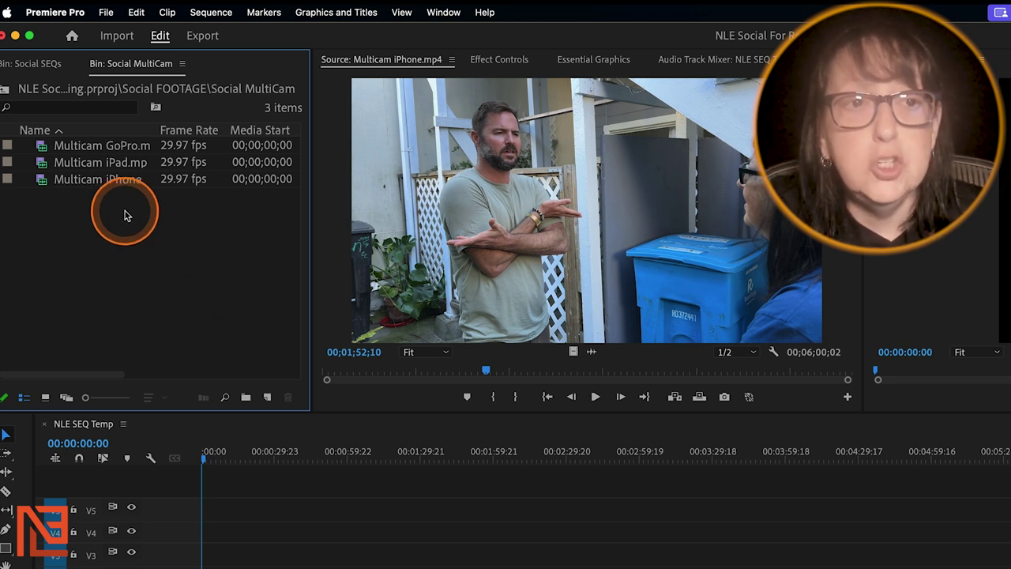
left_click(74, 146)
left_click(70, 179, "shift")
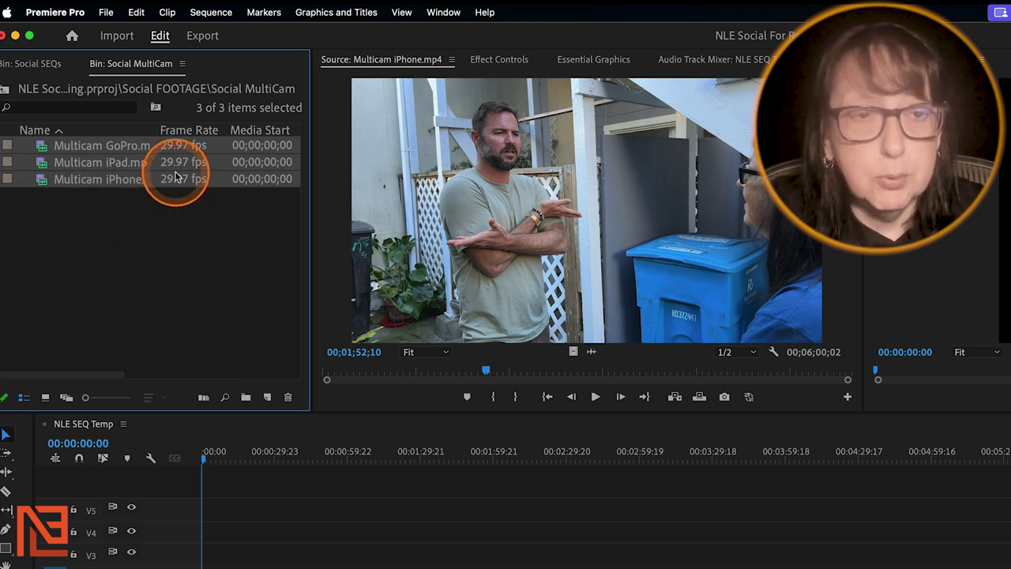
left_click(170, 233)
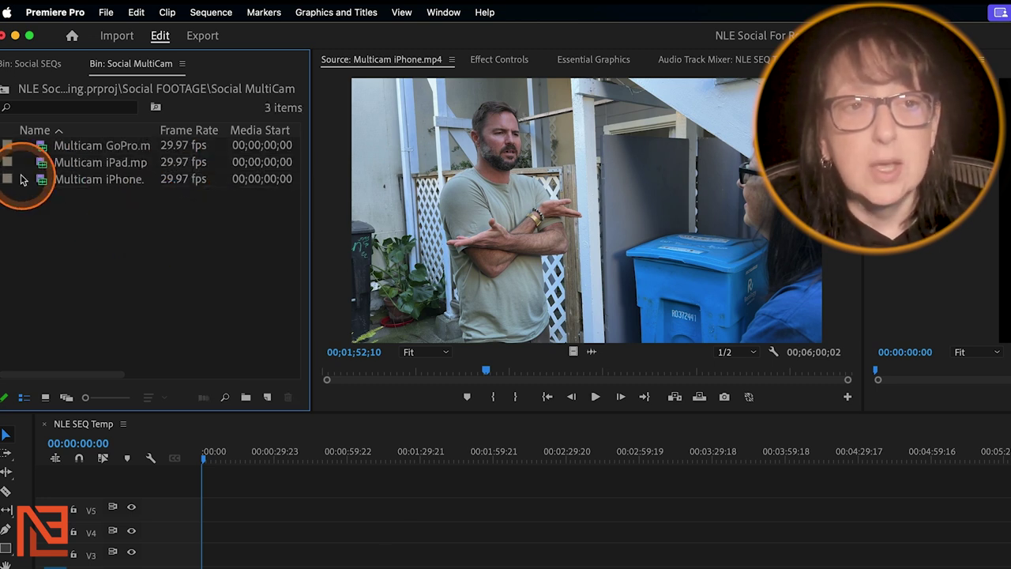
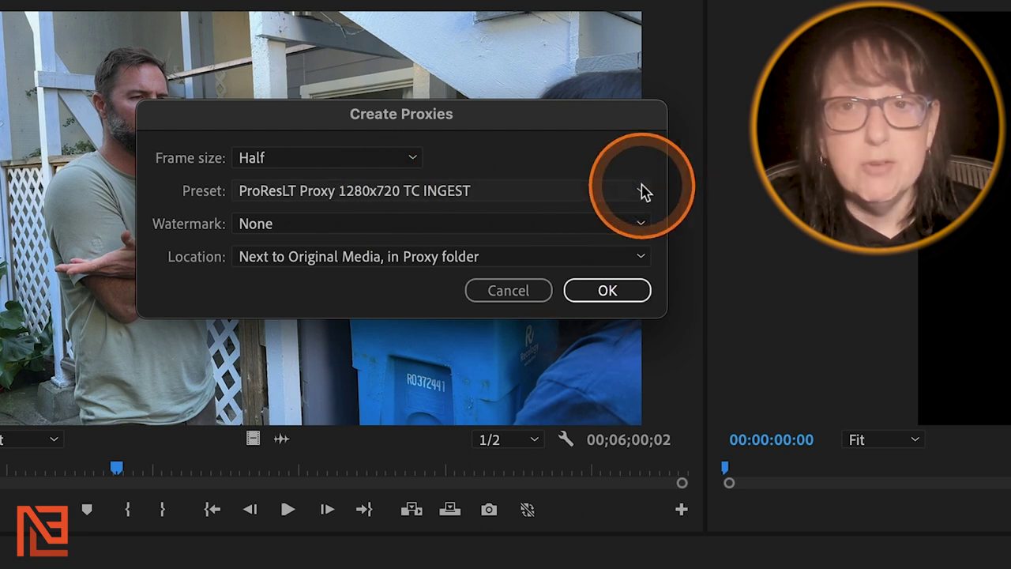
Review the presets offered for creating proxies and dismiss the Create Proxies dialog without making any.
left_click(642, 191)
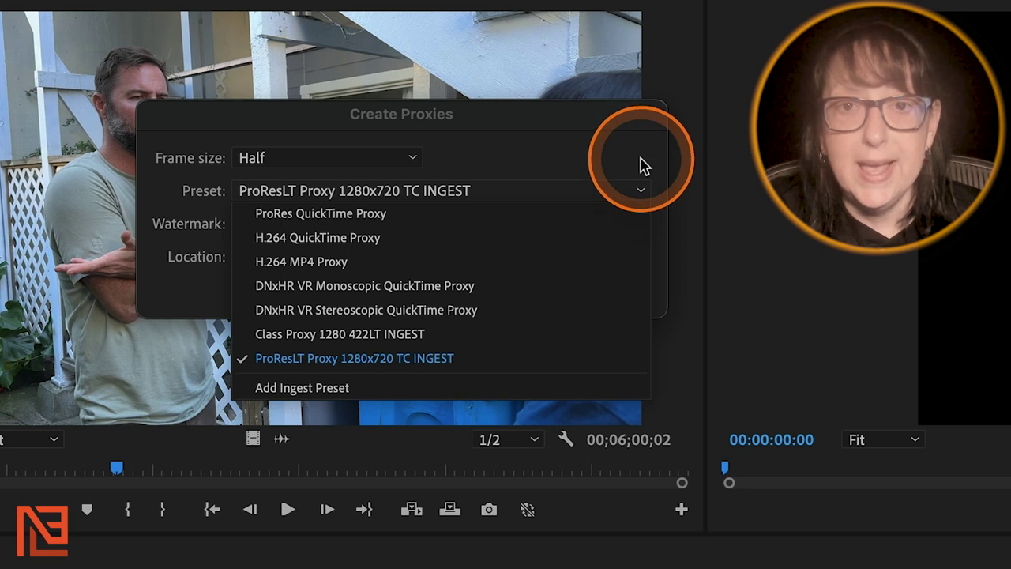
left_click(605, 150)
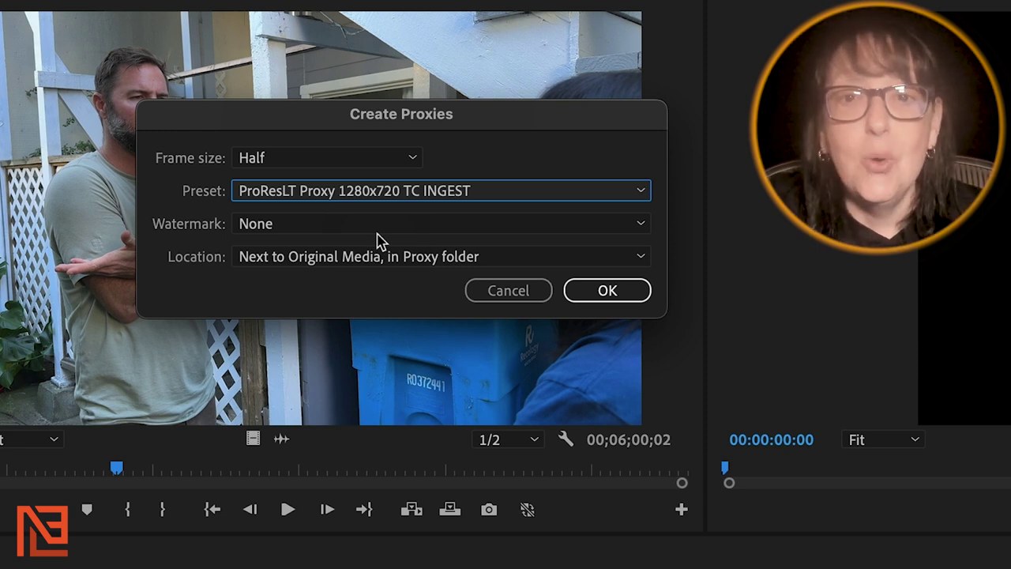
left_click(519, 290)
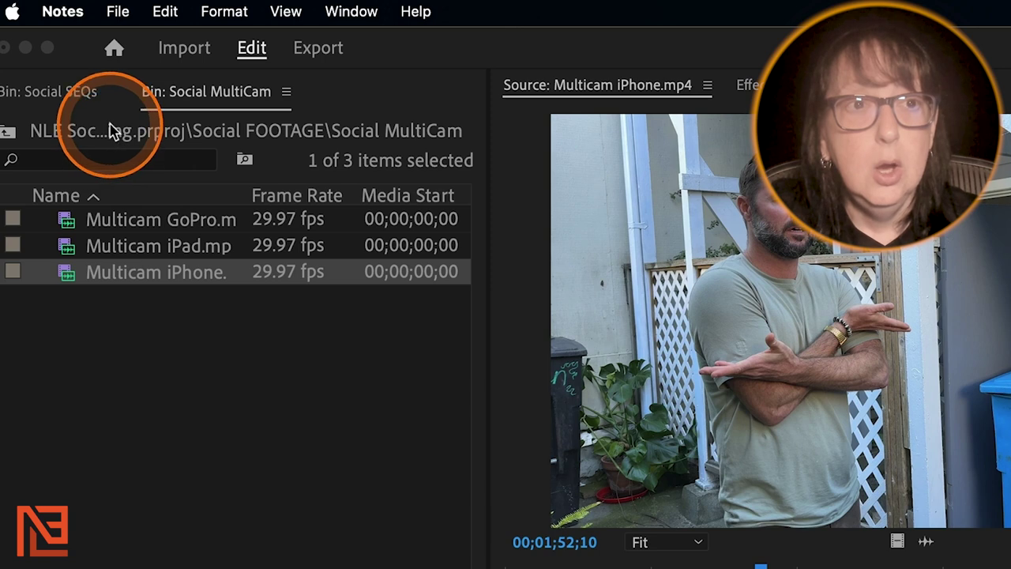
Rename the Most Important Video Ever sequence in the Social SEQs bin to MIVE_V1_091424.
left_click(55, 83)
left_click(79, 90)
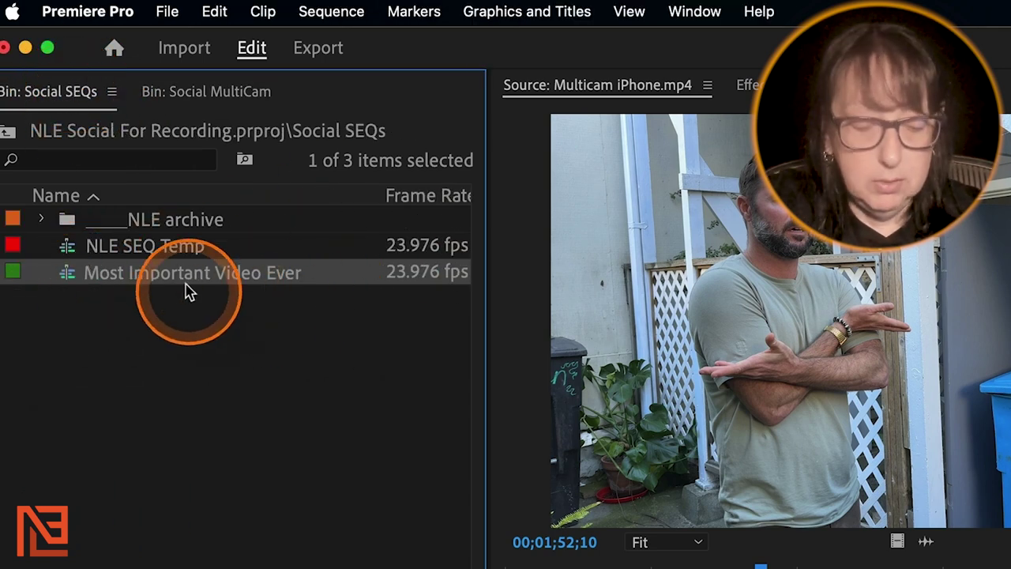
left_click(229, 269)
key("shift")
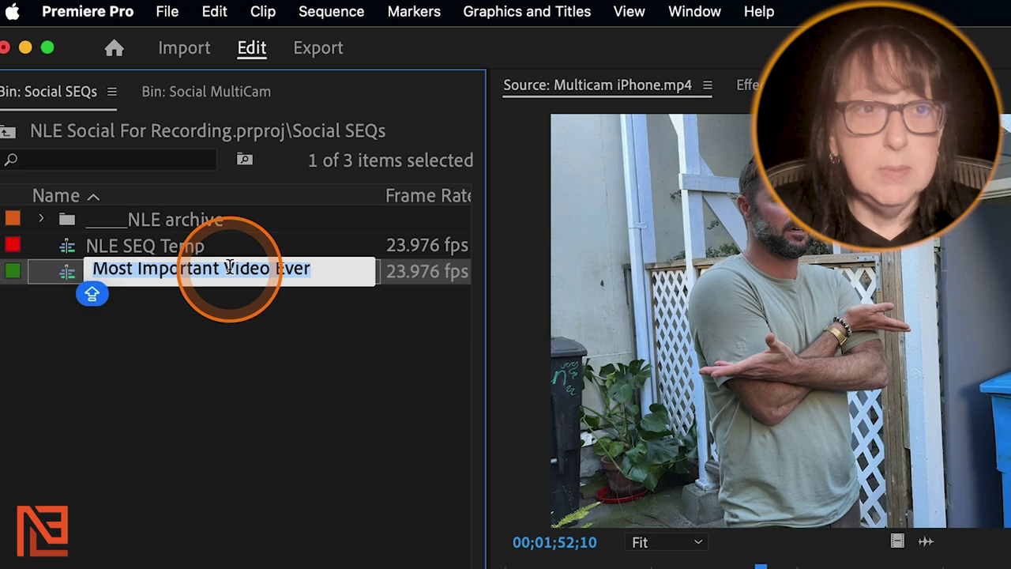
type("MIVE")
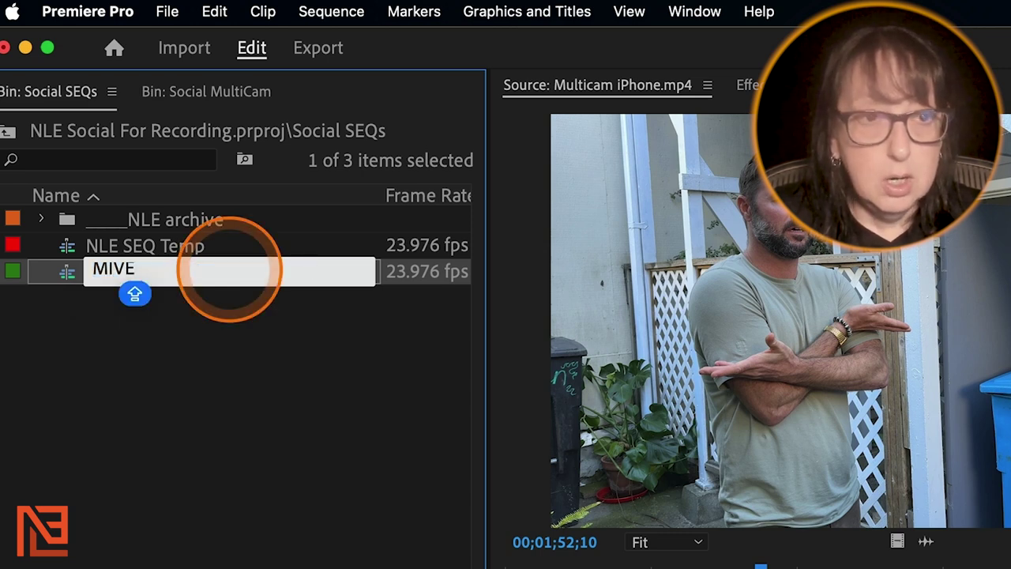
type("_")
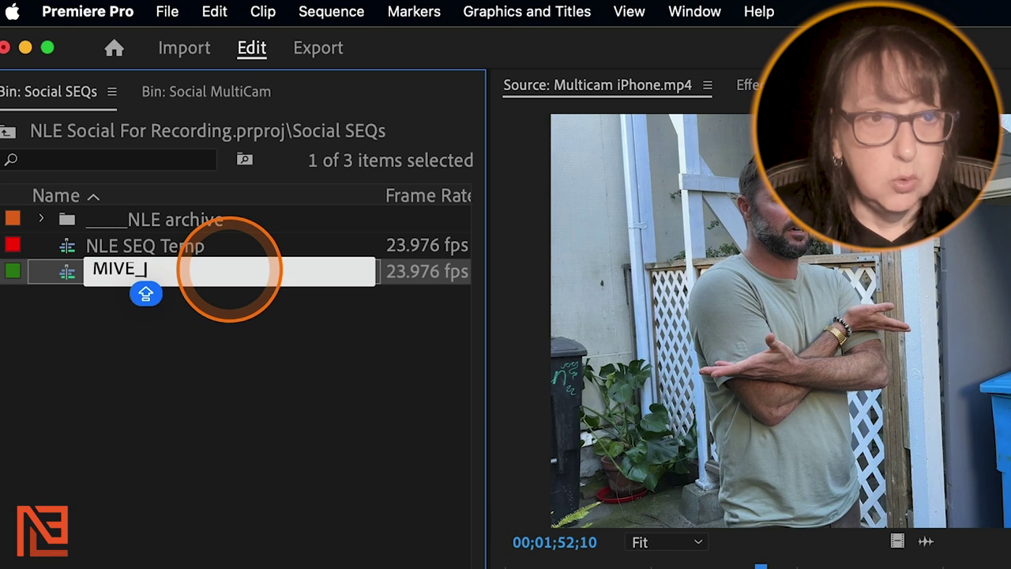
type("V1_")
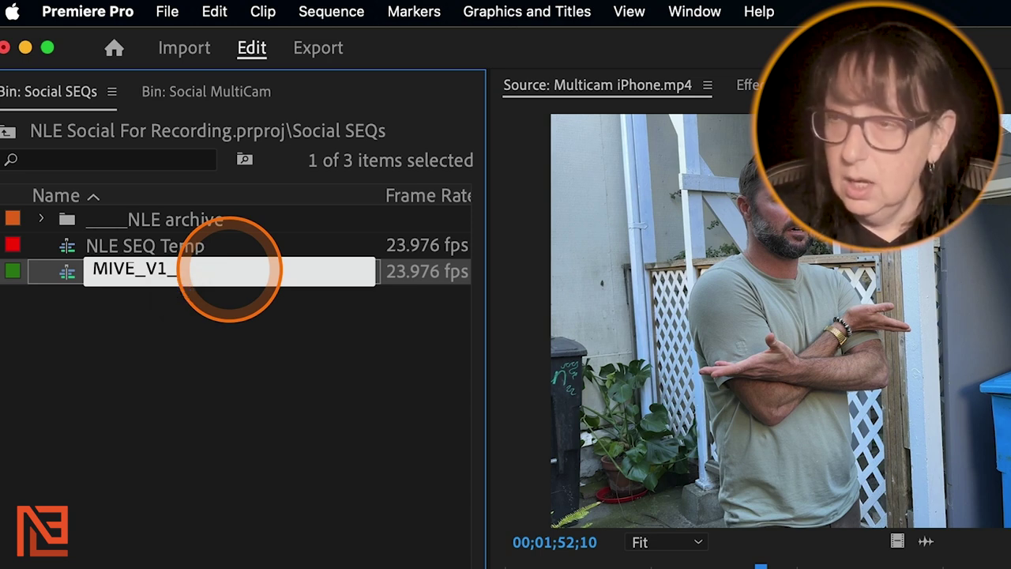
type("09")
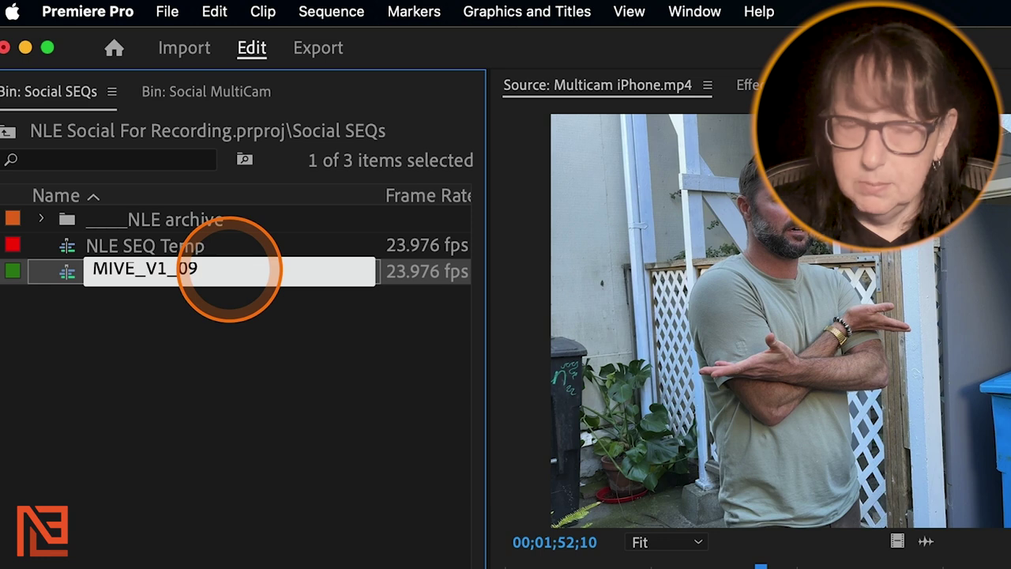
type("14")
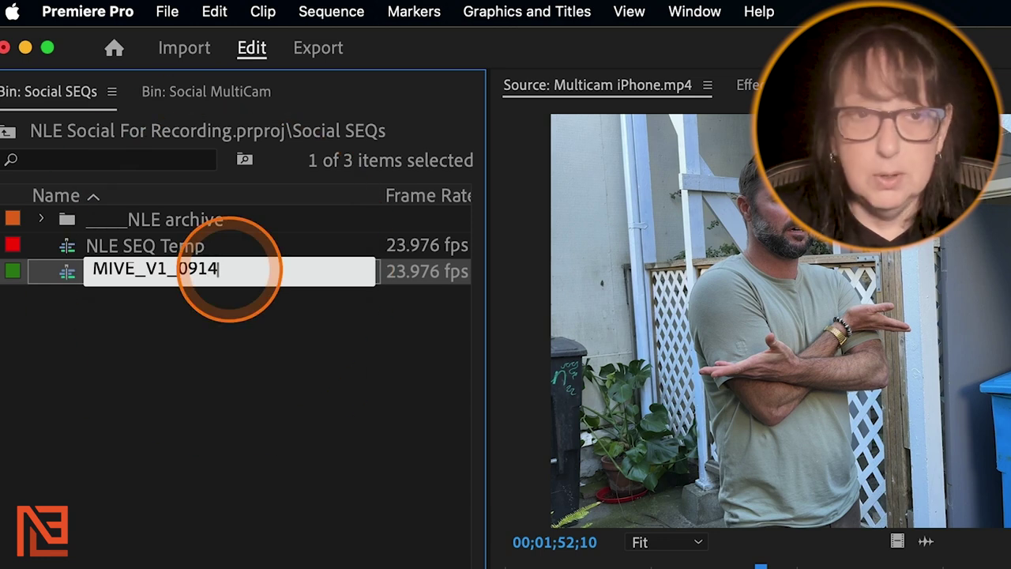
type("24")
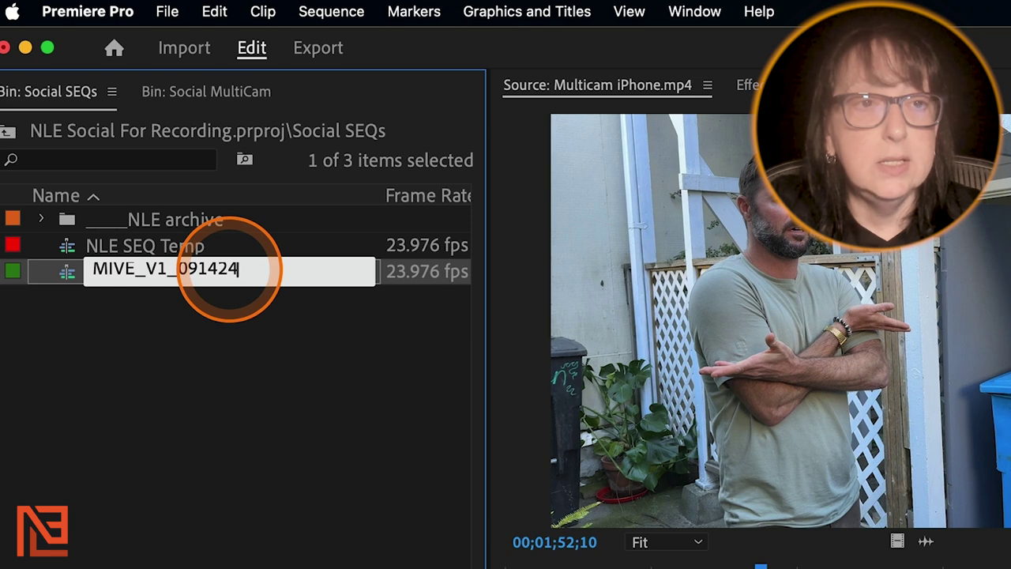
left_click(222, 383)
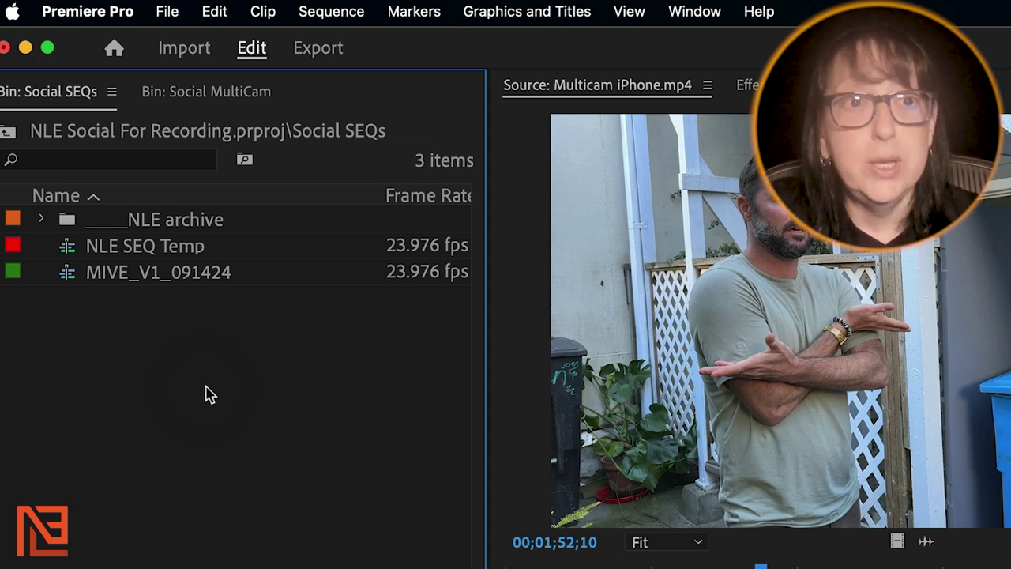
Show the Social MultiCam bin and widen its Name column to fit the full clip names.
left_click(208, 93)
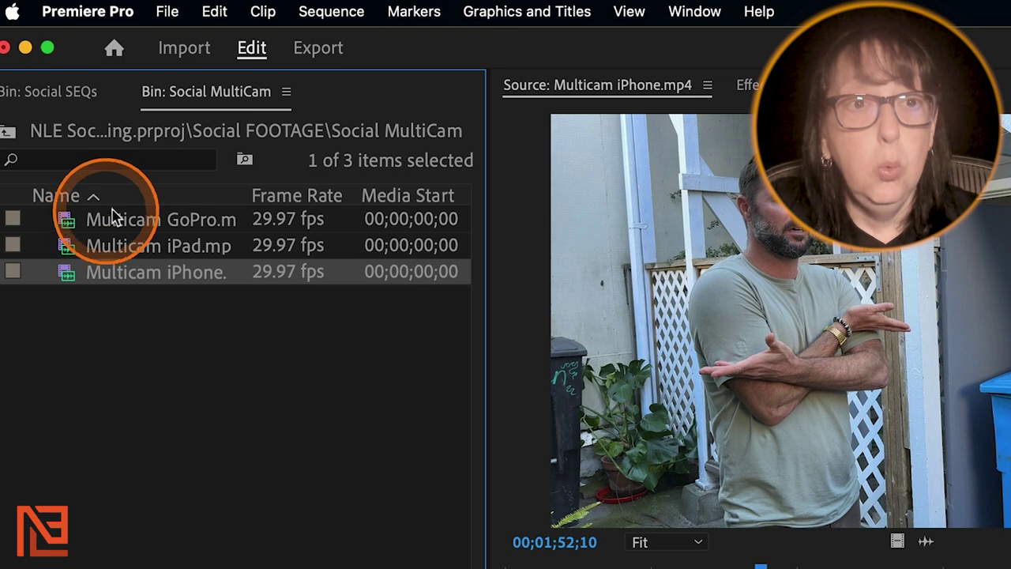
left_click_drag(244, 195, 418, 195)
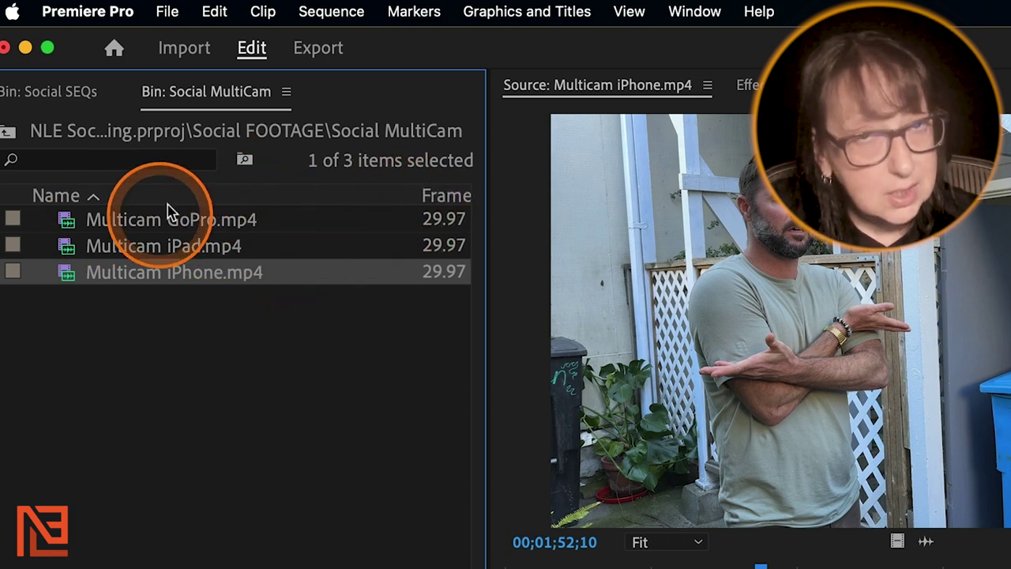